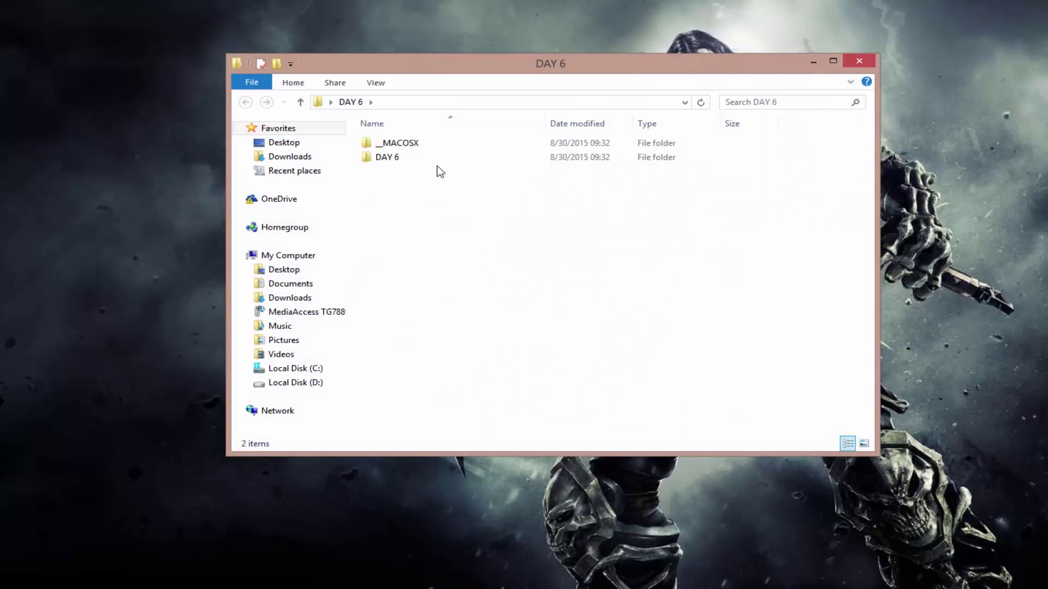
- Open the inner DAY 6 folder and inspect the Raleway font folder and template project
left_click(398, 161)
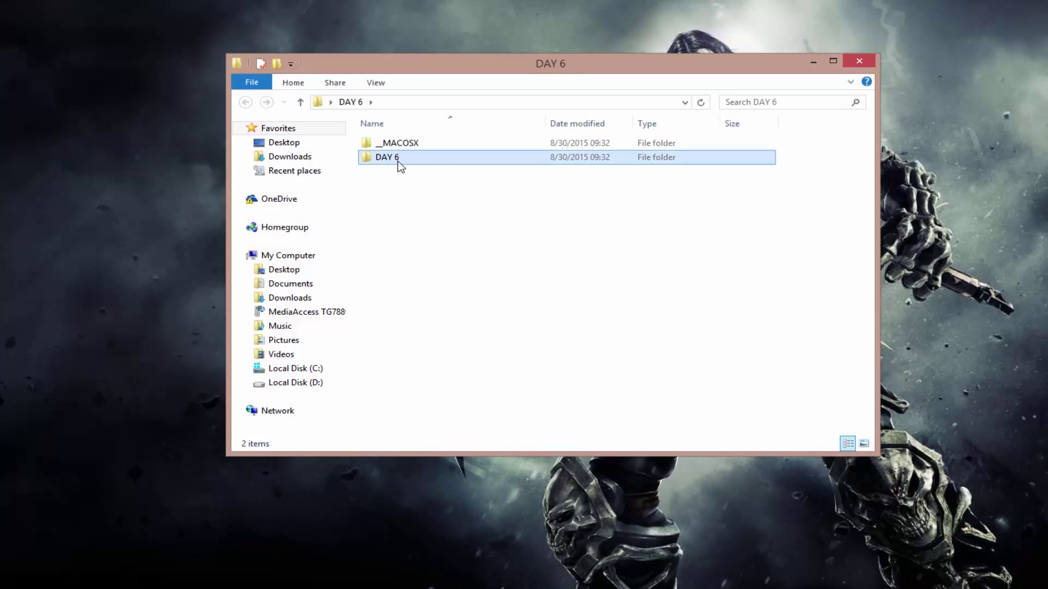
double_click(399, 166)
left_click(453, 143)
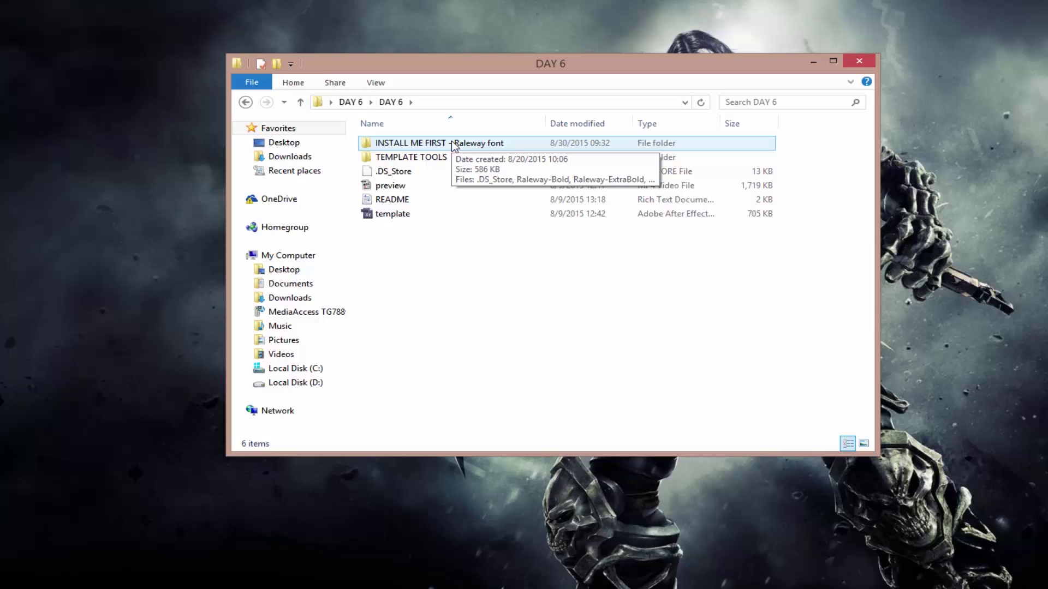
left_click(469, 215)
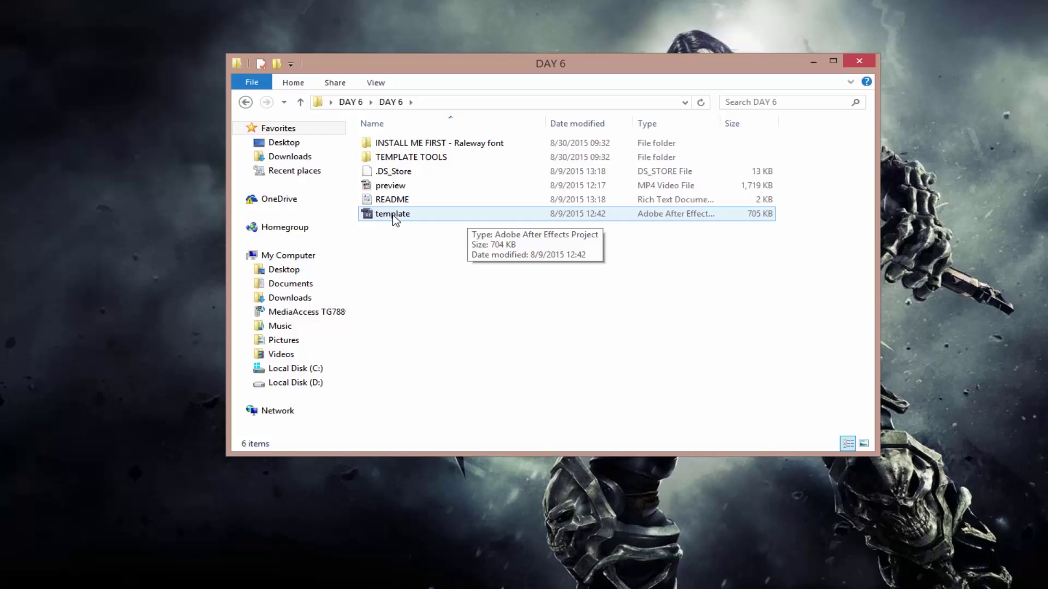
left_click(702, 300)
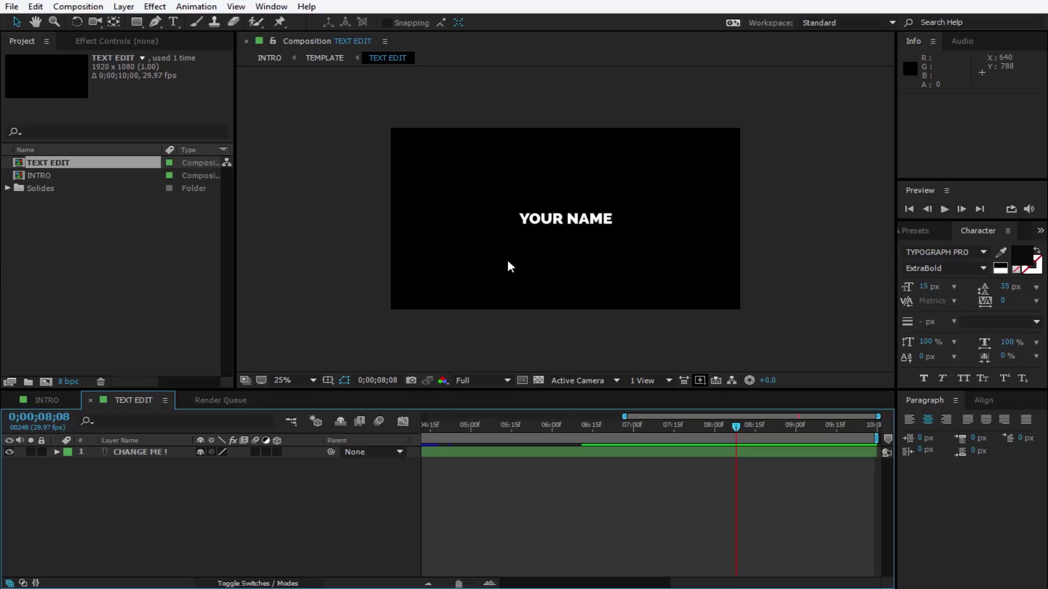
- Switch the Timeline to the INTRO composition
left_click(49, 402)
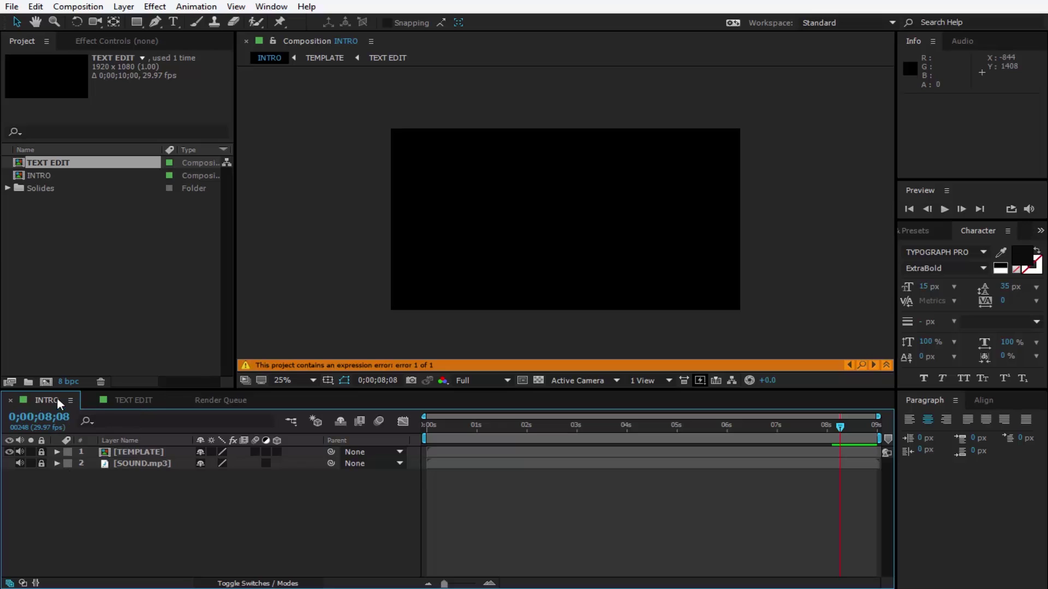
- Unlock [TEMPLATE], open its precomp, and reveal RED 2's Position wiggle expression
left_click(41, 453)
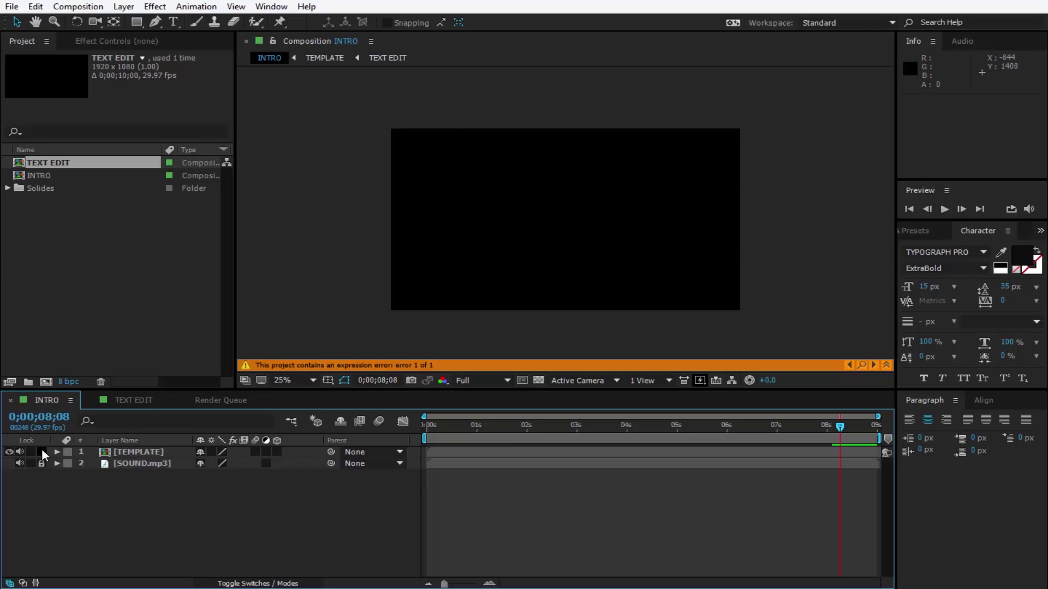
double_click(148, 456)
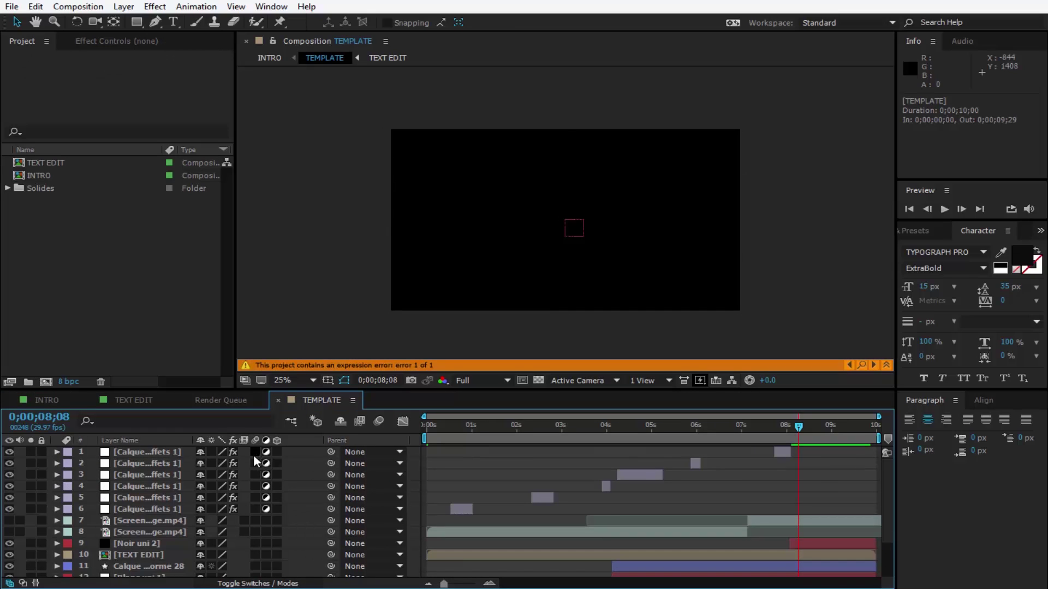
scroll(246, 463, "down", 3)
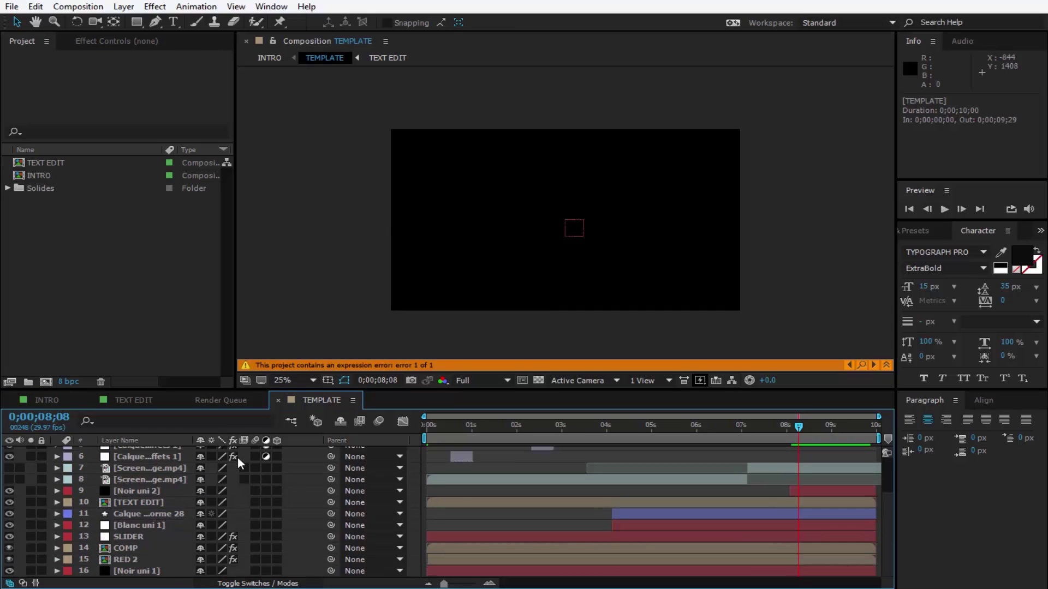
left_click(137, 560)
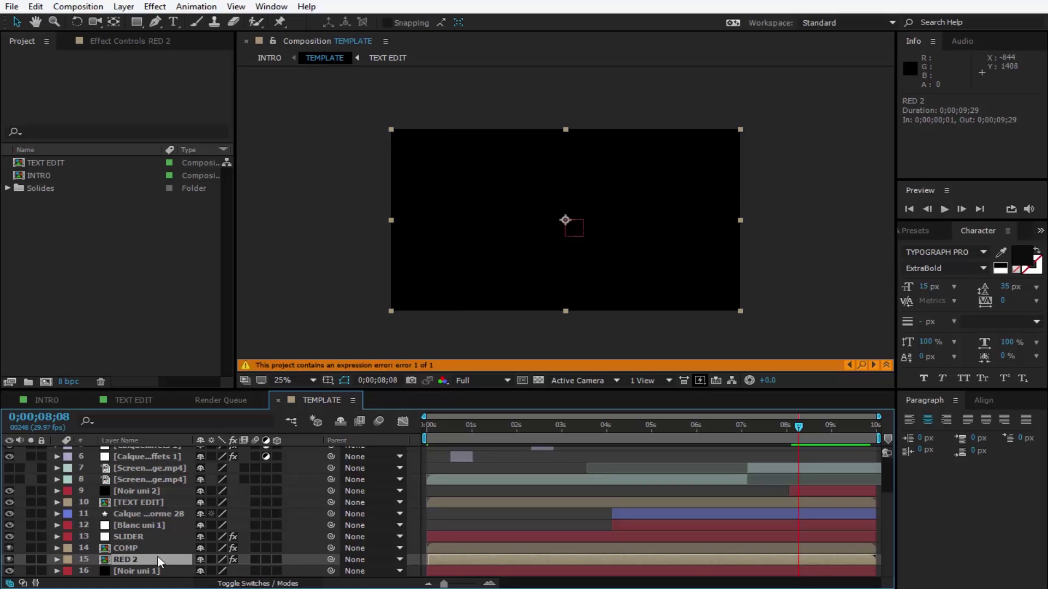
left_click(57, 559)
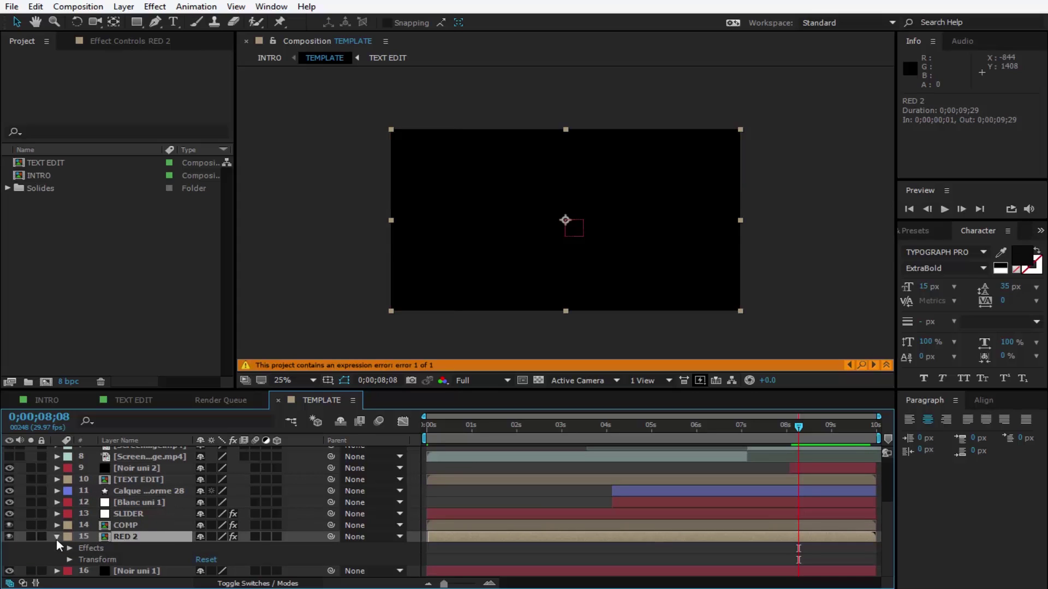
left_click(69, 560)
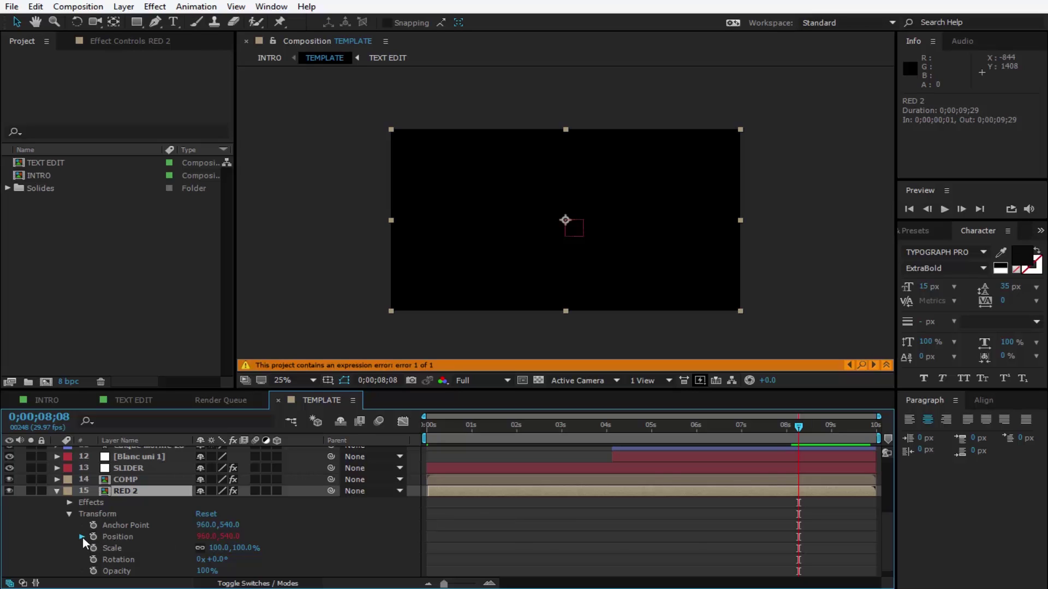
left_click(82, 538)
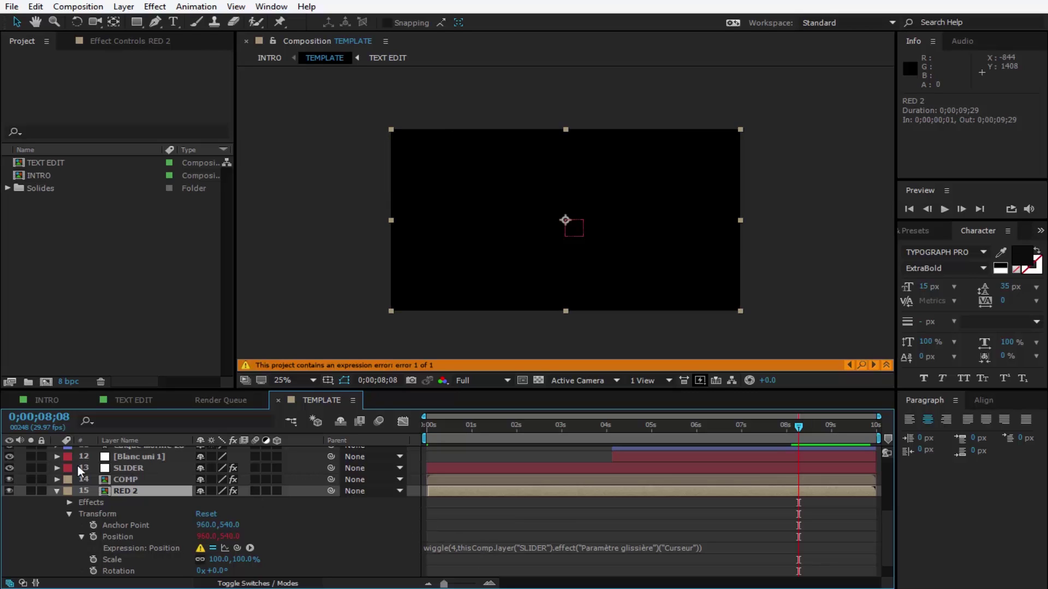
- Show SLIDER's keyframed Slider property and move the time indicator to 0;00;00;00
left_click(127, 468)
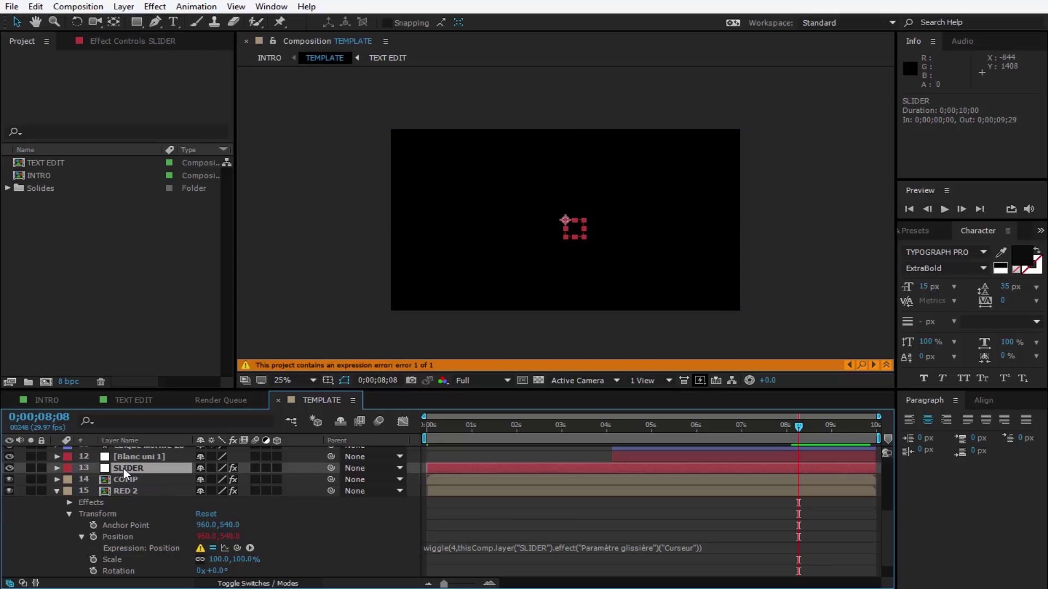
key("u")
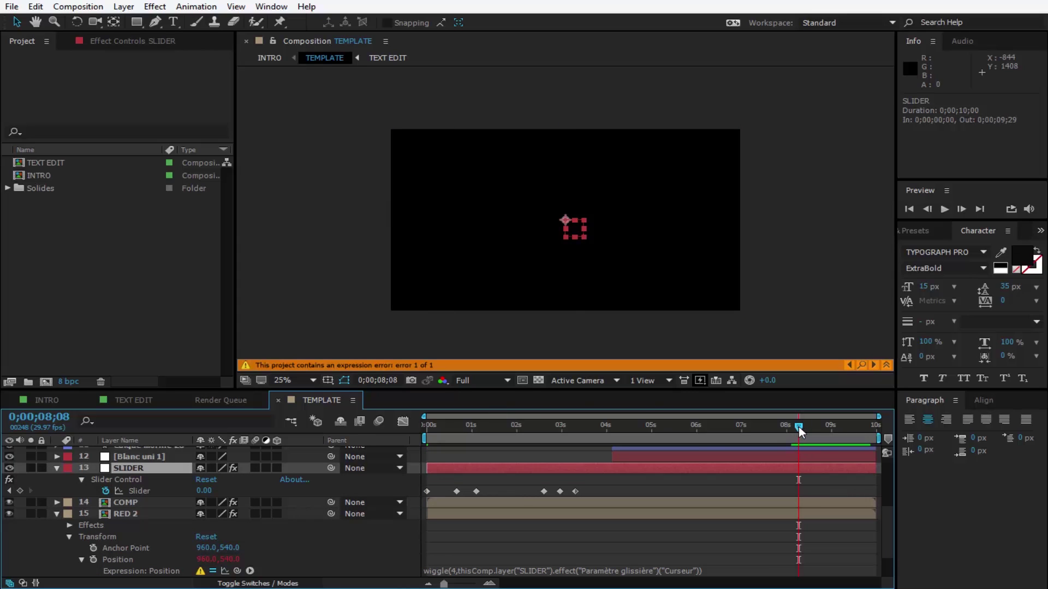
left_click_drag(704, 428, 427, 428)
scroll(620, 468, "down", 1)
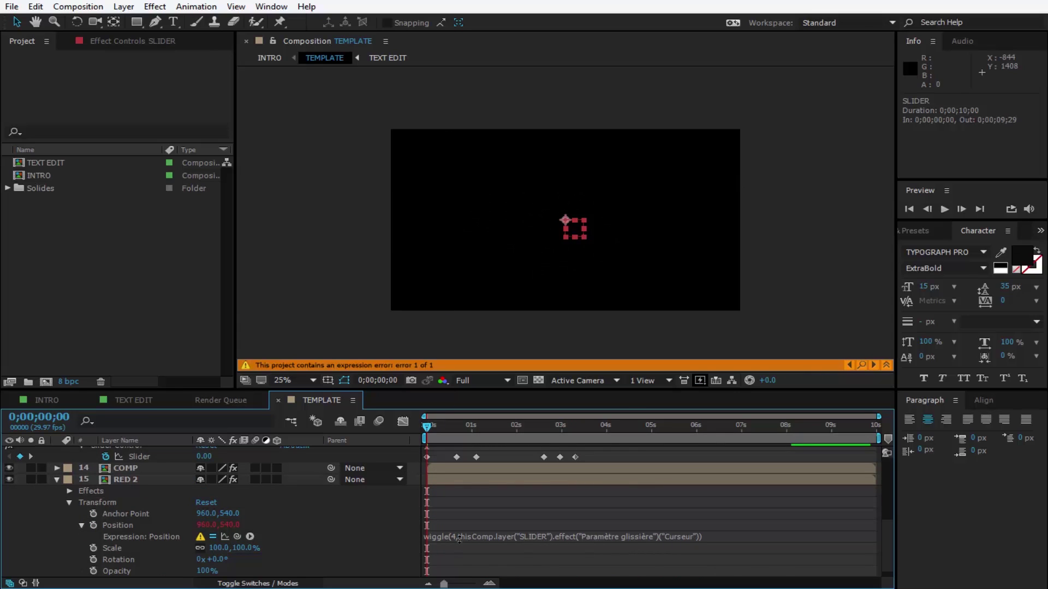
- Relink RED 2's Position wiggle expression to SLIDER's Slider Control > Slider and commit it
left_click(459, 537)
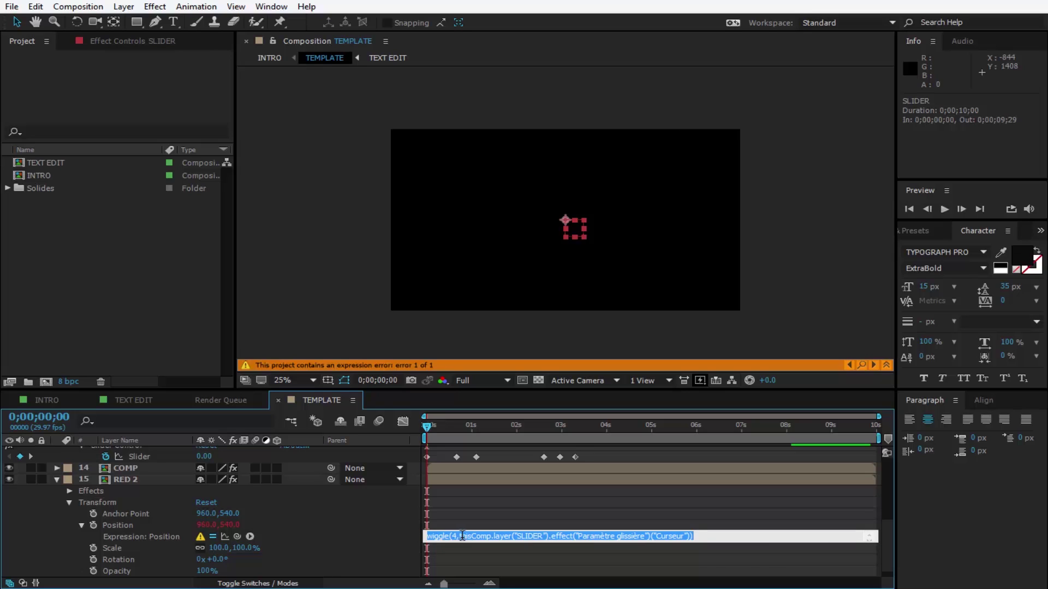
left_click(460, 536)
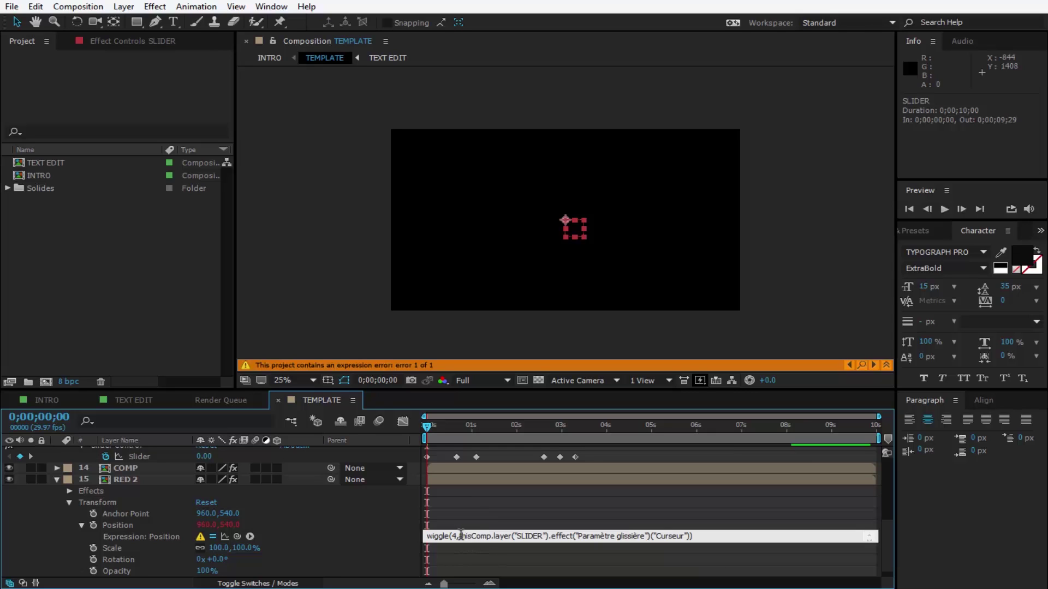
left_click_drag(461, 535, 481, 536)
left_click_drag(460, 536, 693, 537)
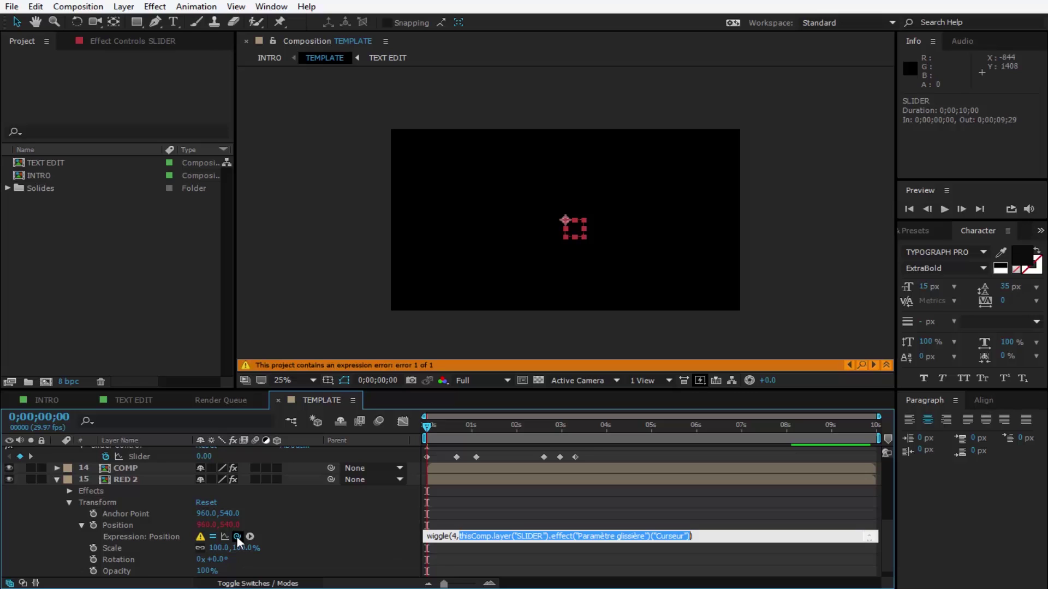
left_click_drag(237, 538, 131, 480)
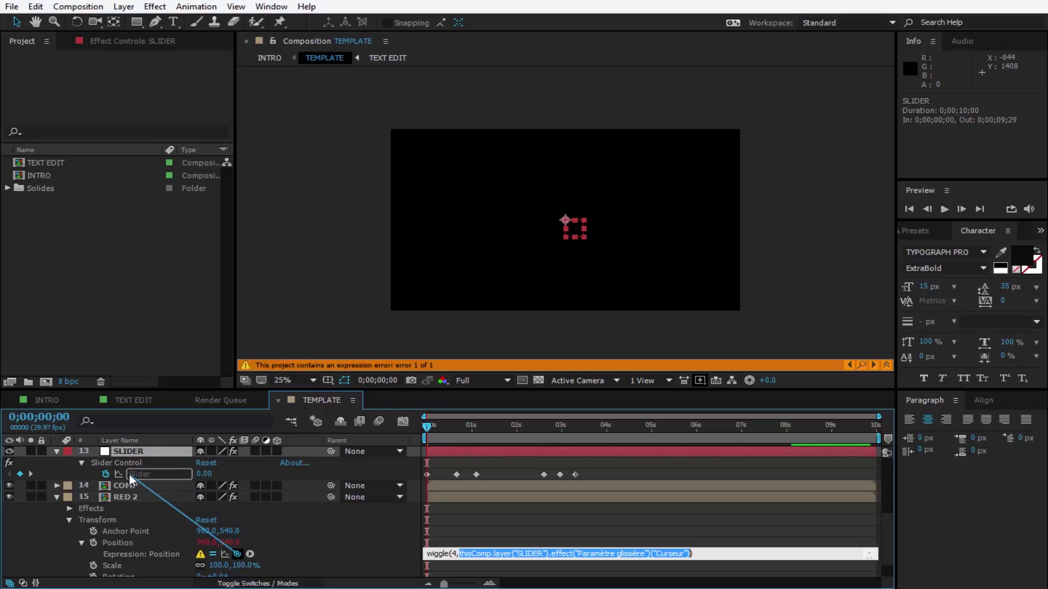
left_click_drag(131, 479, 131, 479)
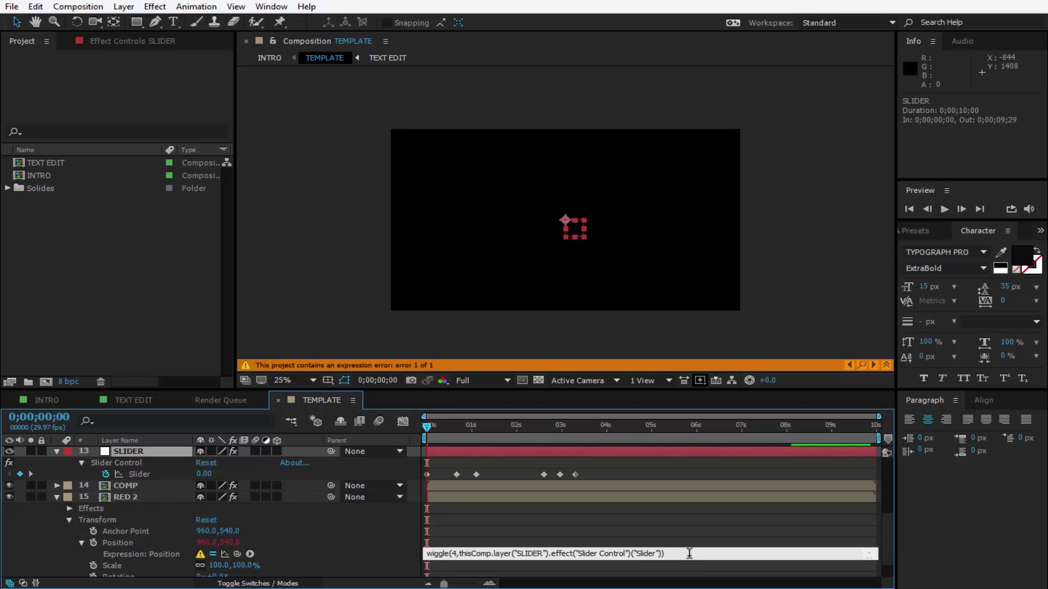
key("KP_Enter")
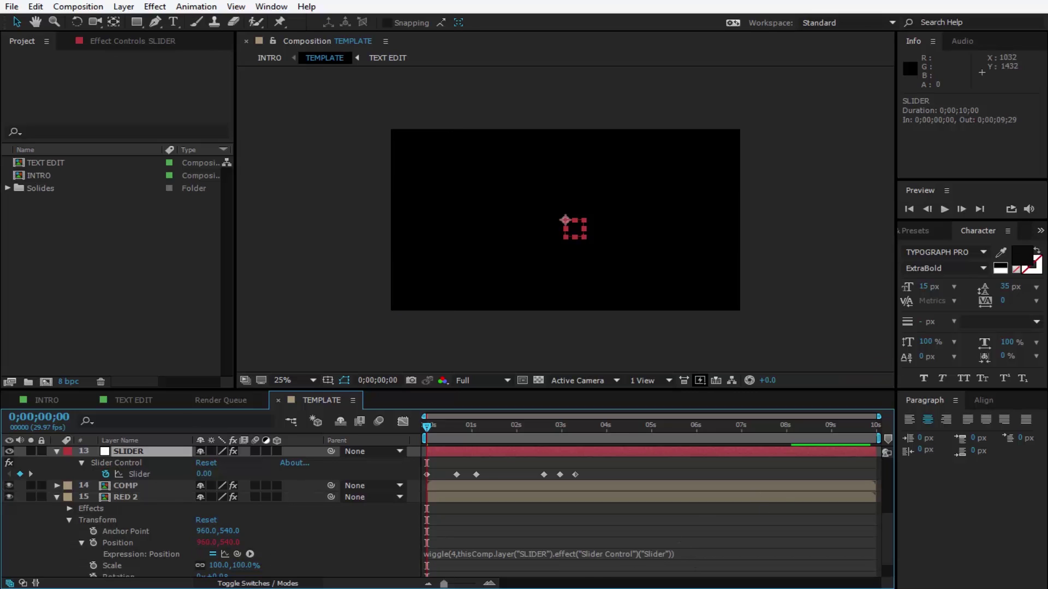
- In TEXT EDIT, replace the CHANGE ME ! placeholder with OFFICIAL and scrub the animation
left_click(57, 452)
left_click(57, 475)
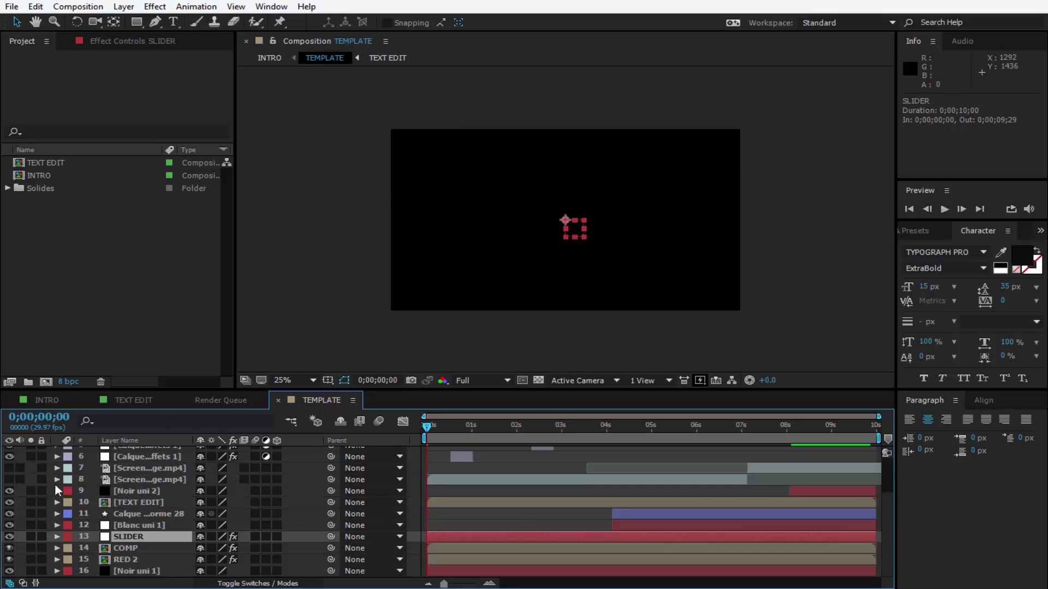
left_click(134, 401)
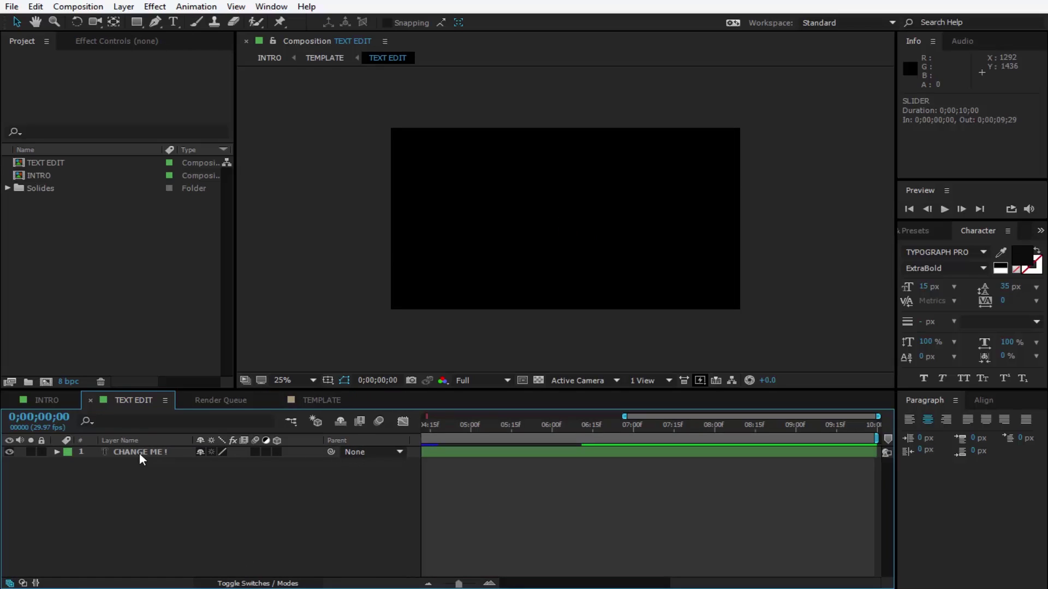
double_click(140, 453)
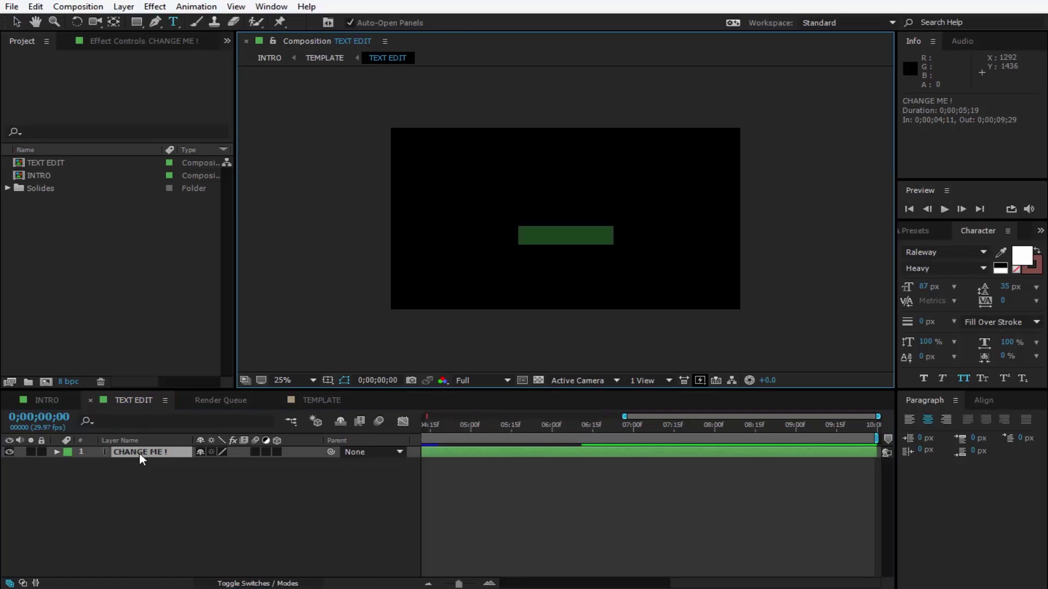
key("BackSpace")
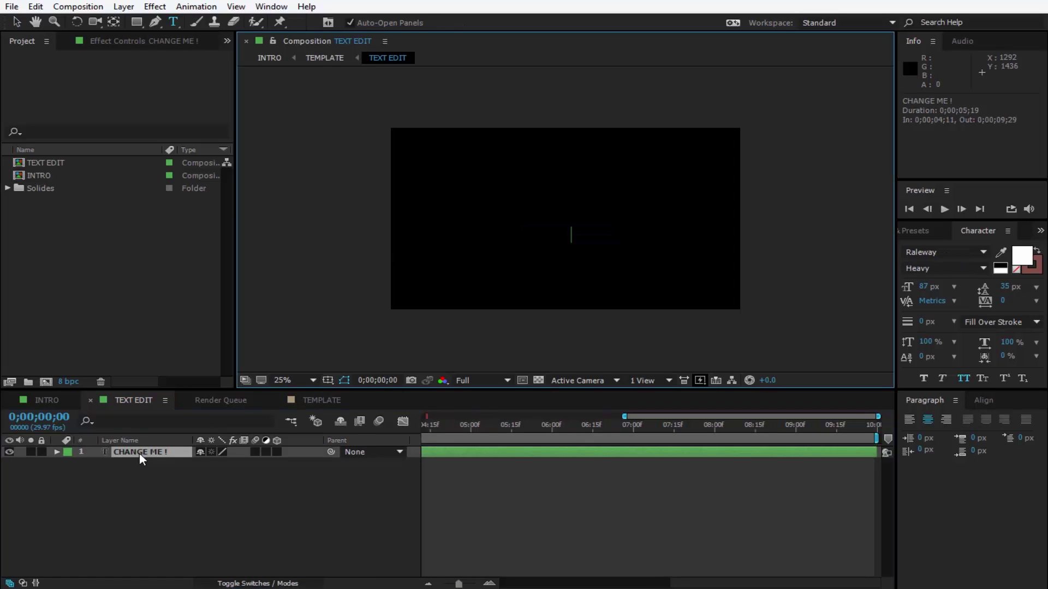
type("IMW")
left_click_drag(477, 424, 592, 423)
- Return to the TEMPLATE composition and move the playhead to 0;00;07;26
left_click(48, 401)
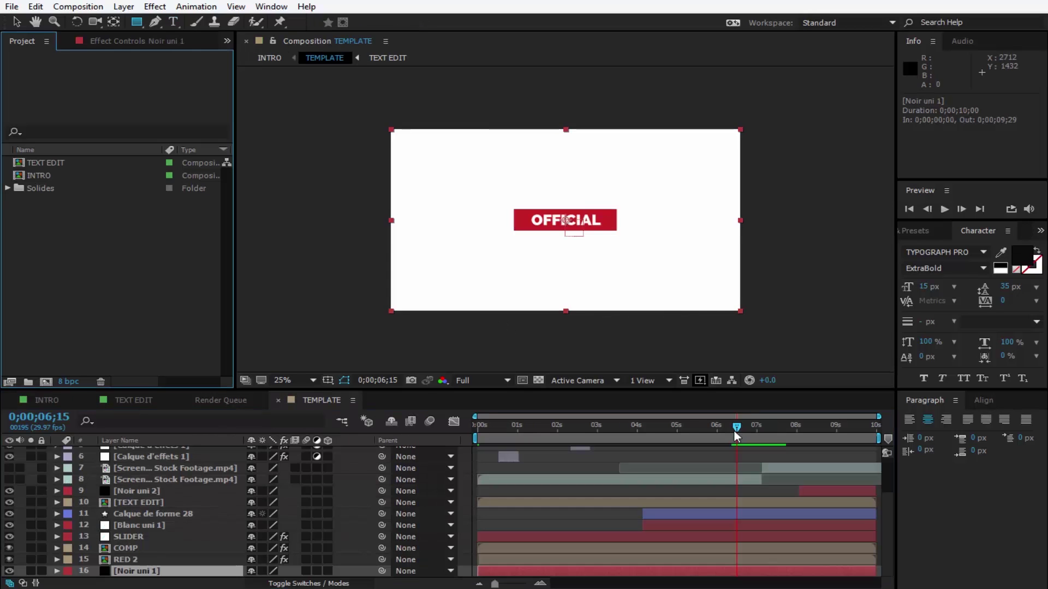
left_click(321, 400)
left_click_drag(754, 430, 790, 430)
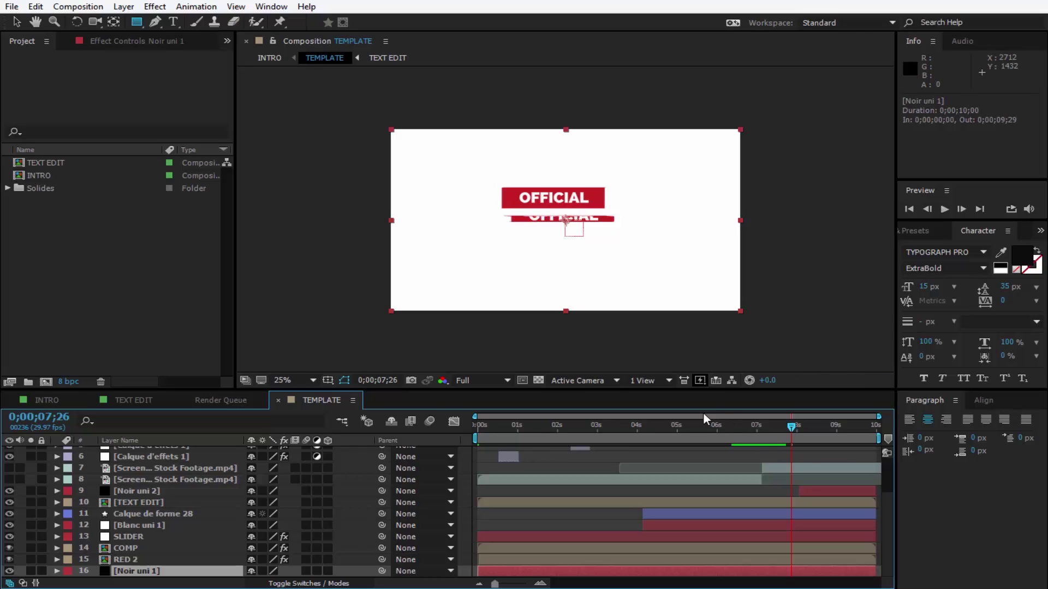
- Queue TEMPLATE for rendering as QuickTime with the PNG codec and audio output on
left_click(84, 7)
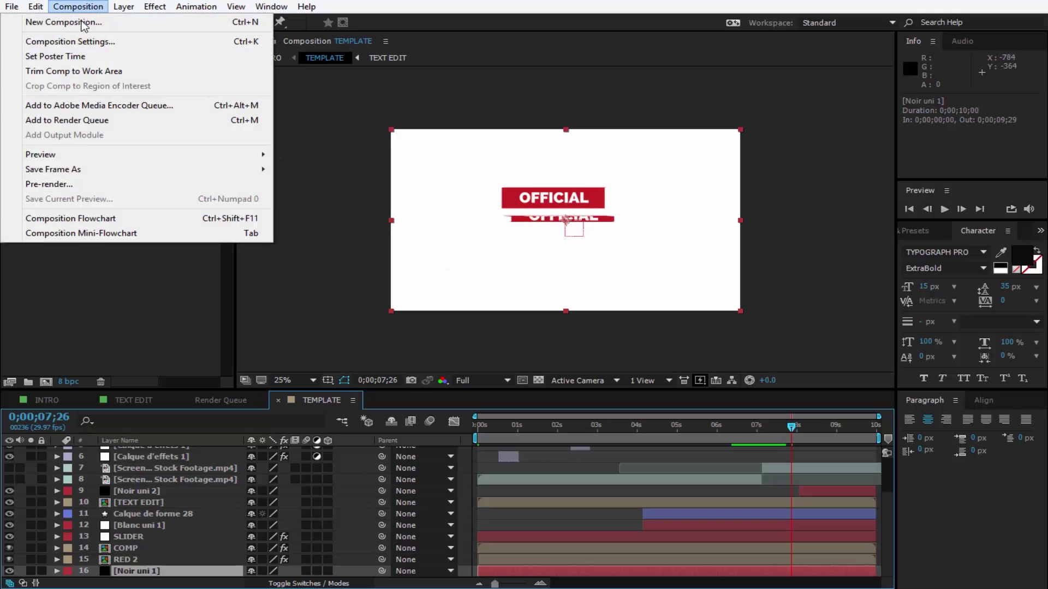
left_click(85, 121)
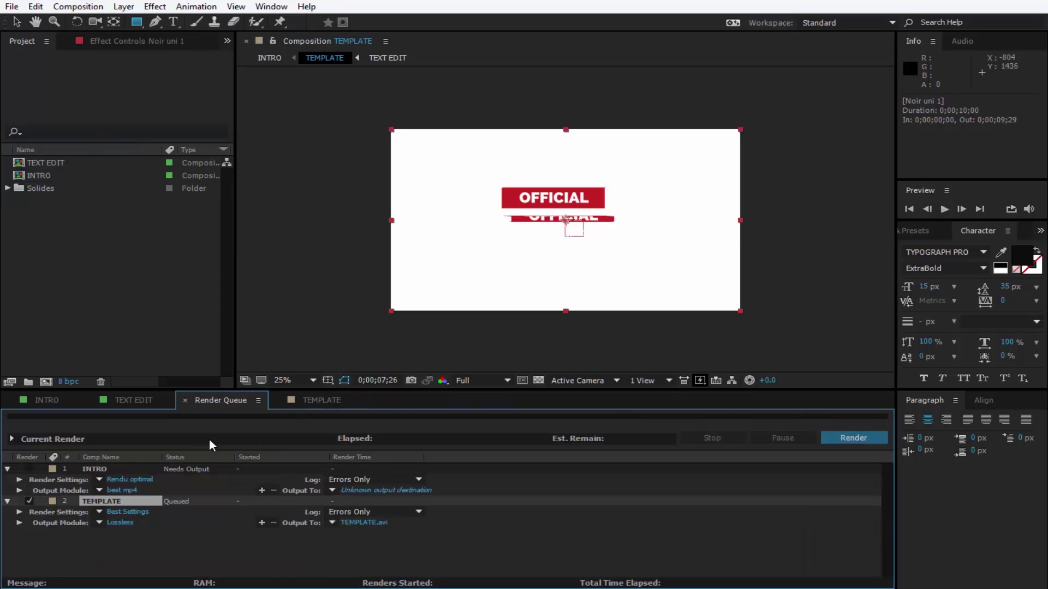
left_click(113, 524)
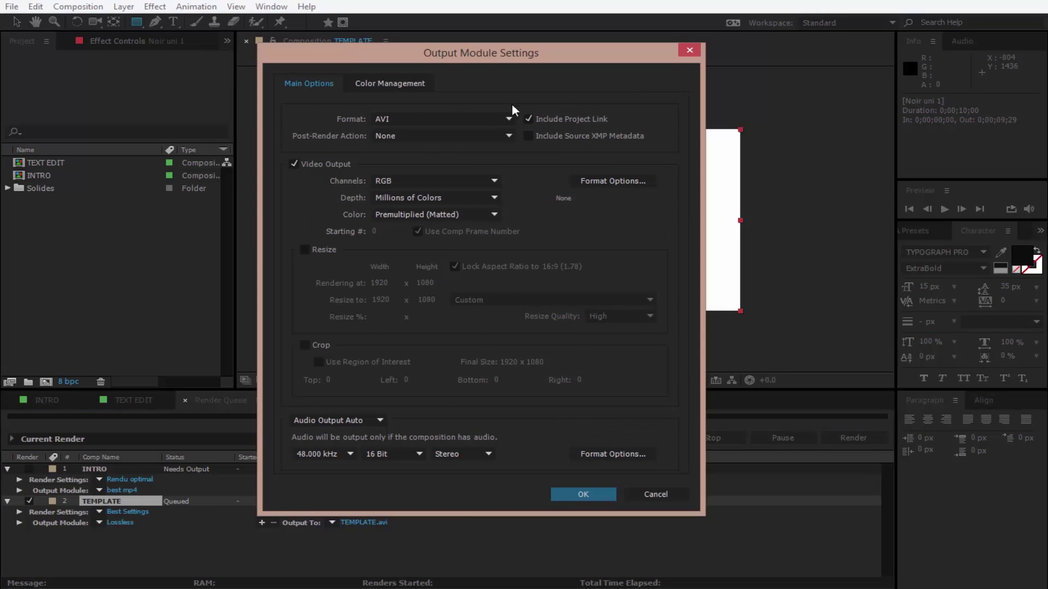
left_click(508, 119)
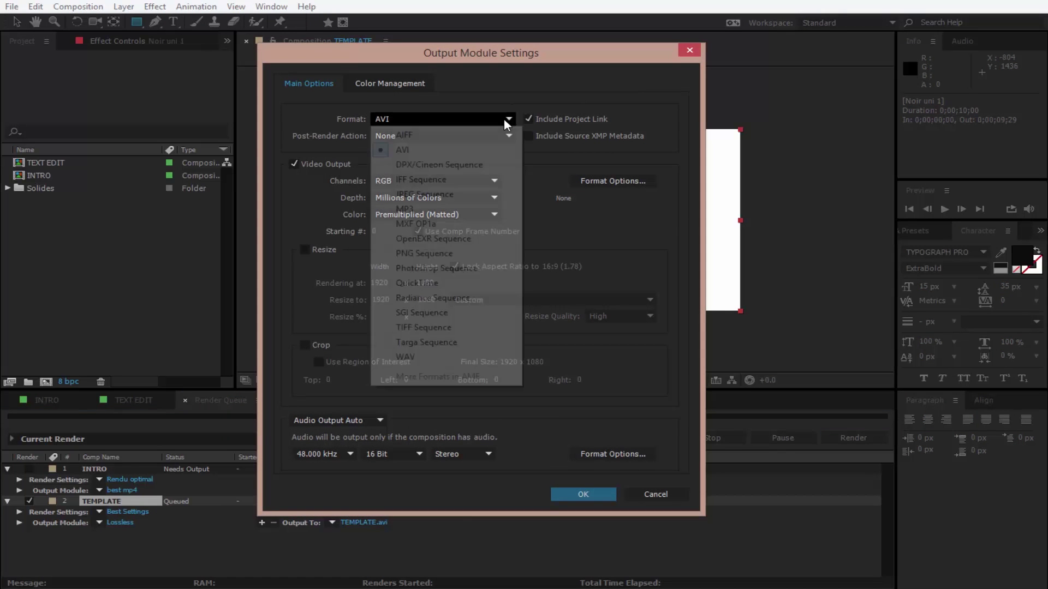
left_click(465, 281)
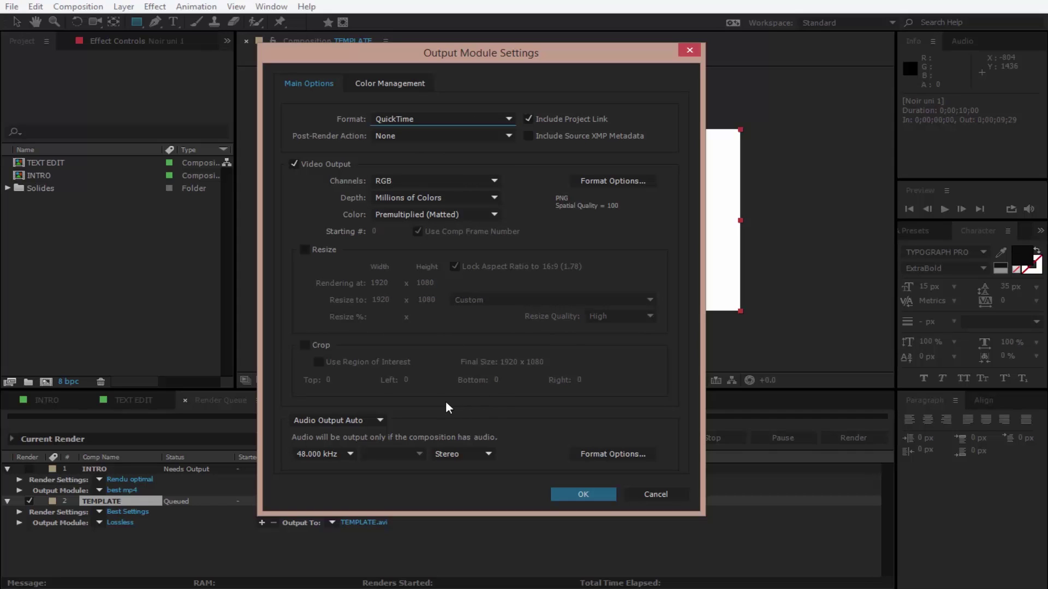
left_click(620, 184)
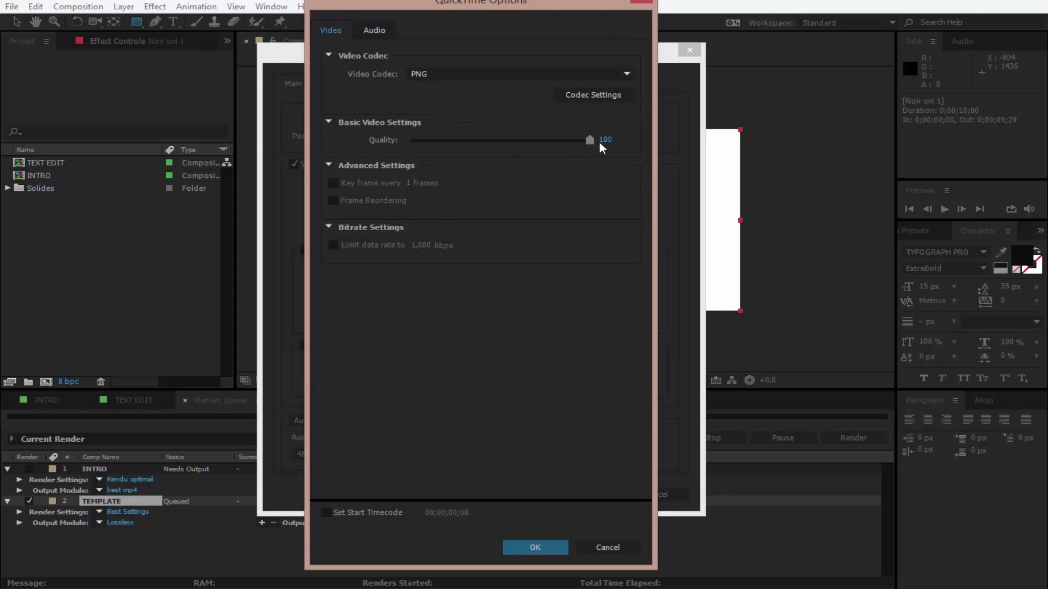
left_click(642, 1)
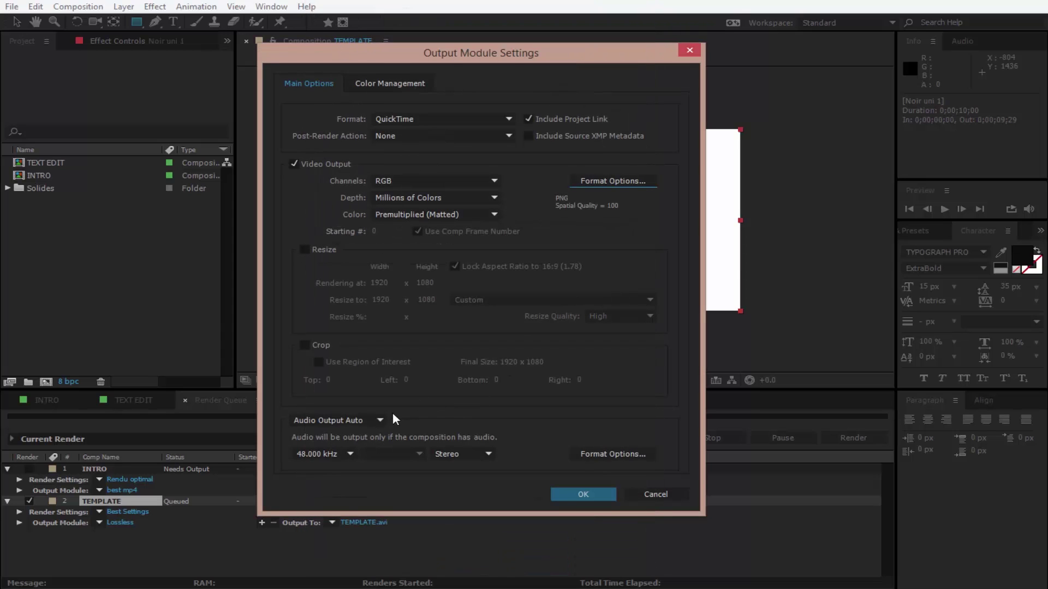
left_click(379, 421)
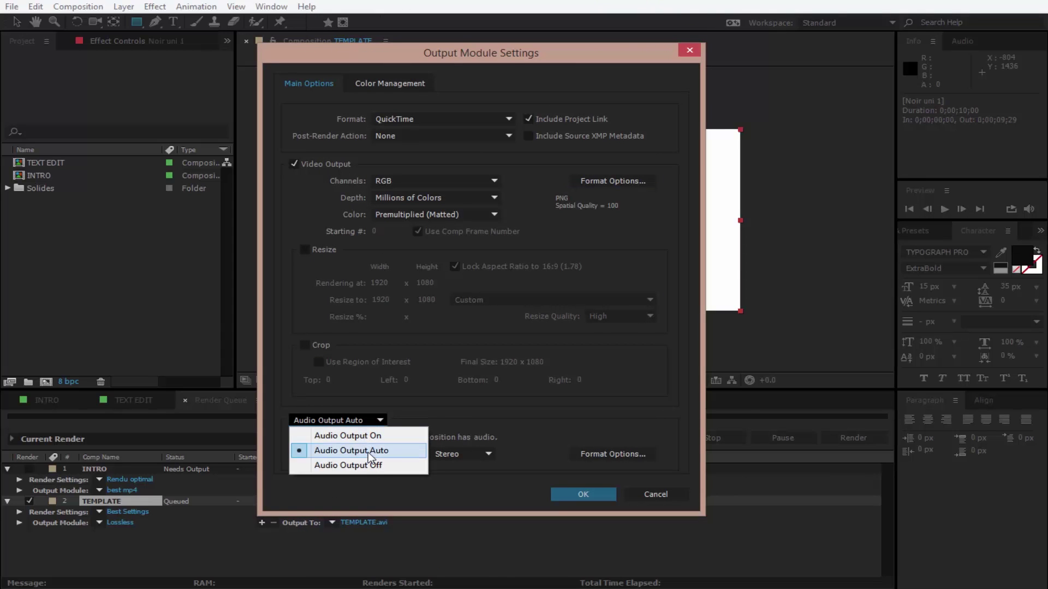
left_click(348, 436)
- Confirm the output module and save the render as 'OfficialInto by Klap Design.mov' on the Desktop
left_click(585, 494)
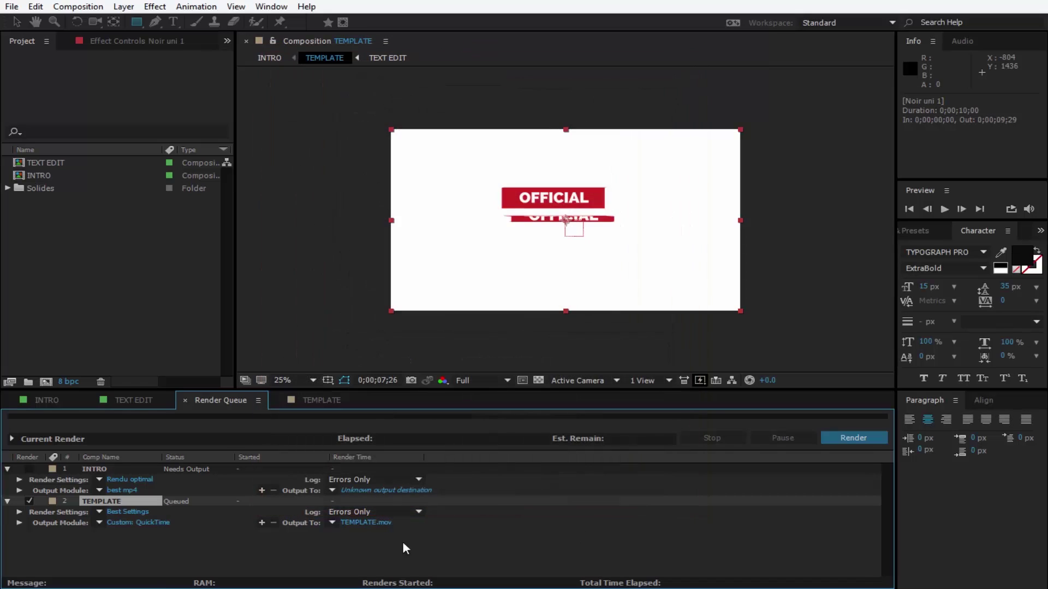
left_click(368, 521)
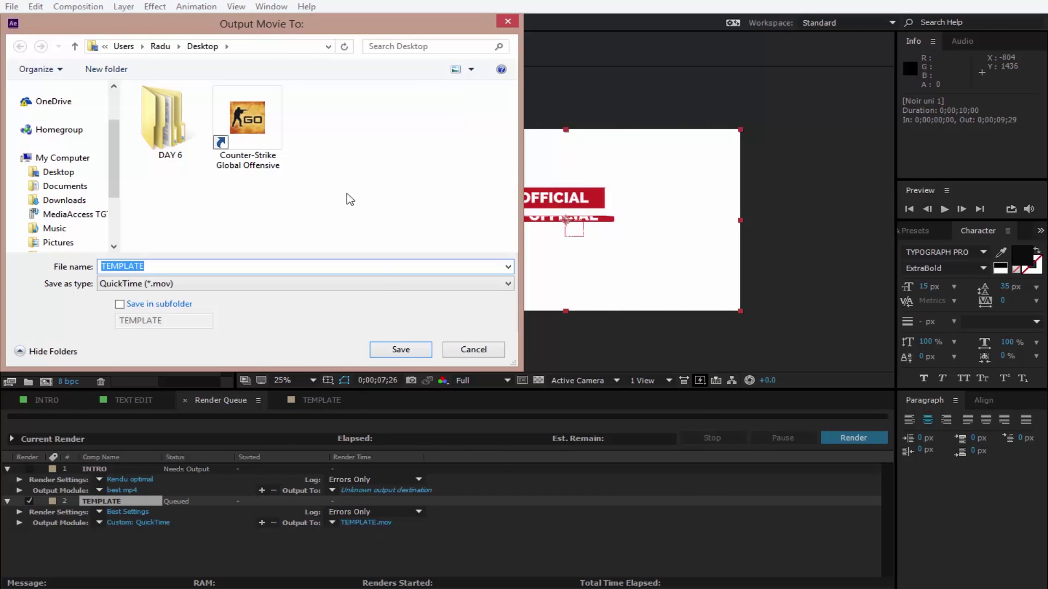
type("OfficialInto by Klap")
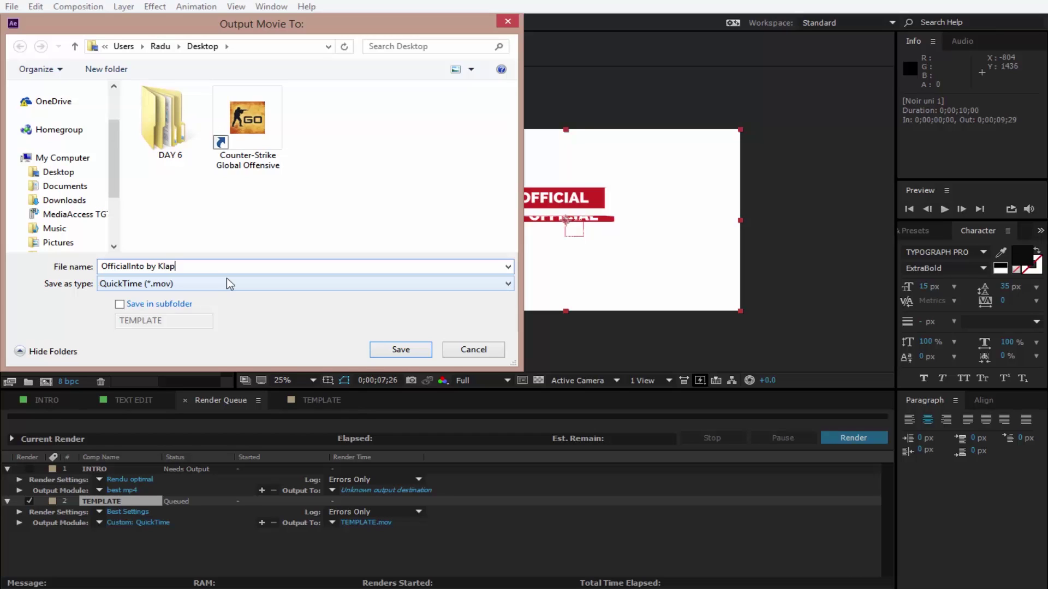
type(" Design")
scroll(114, 155, "up", 3)
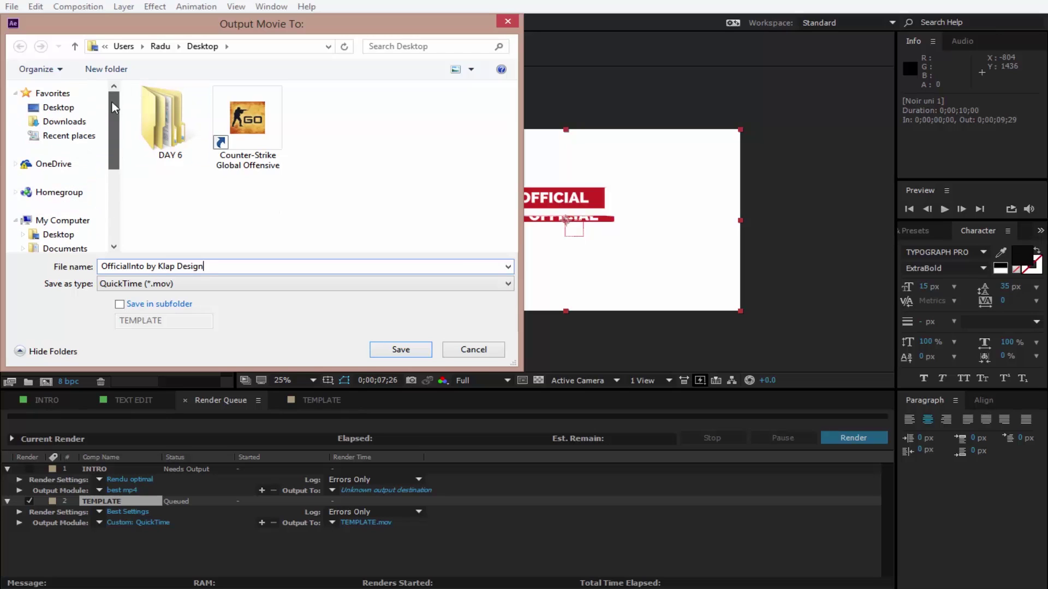
left_click(58, 107)
left_click(420, 349)
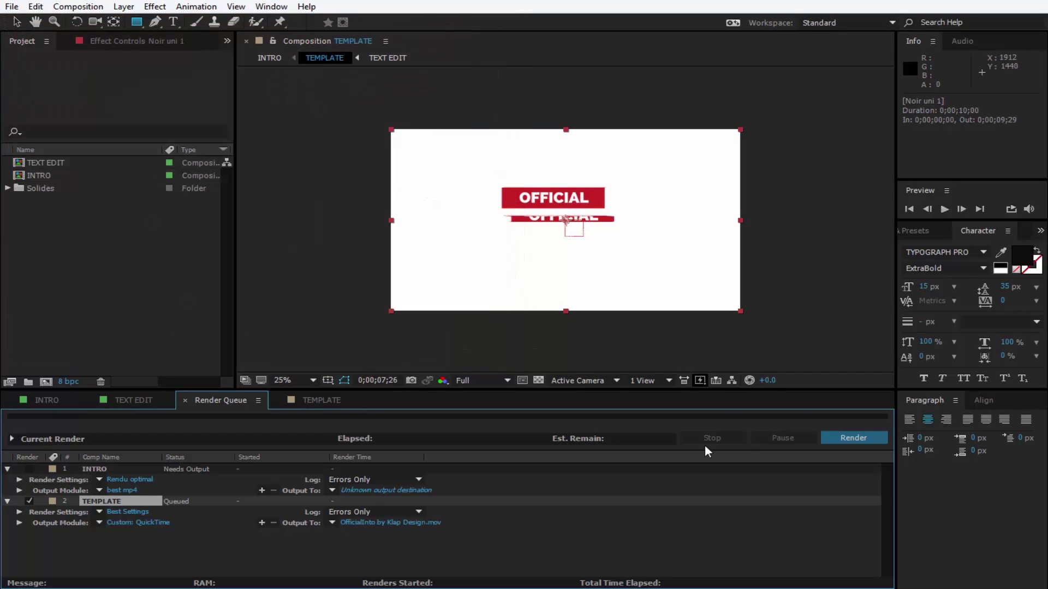
left_click(849, 432)
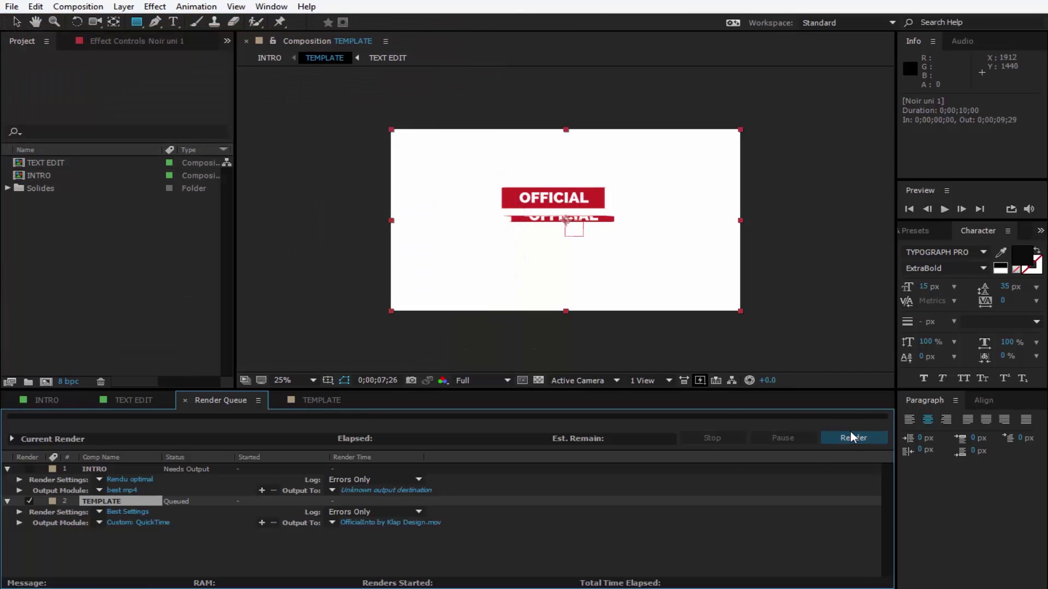